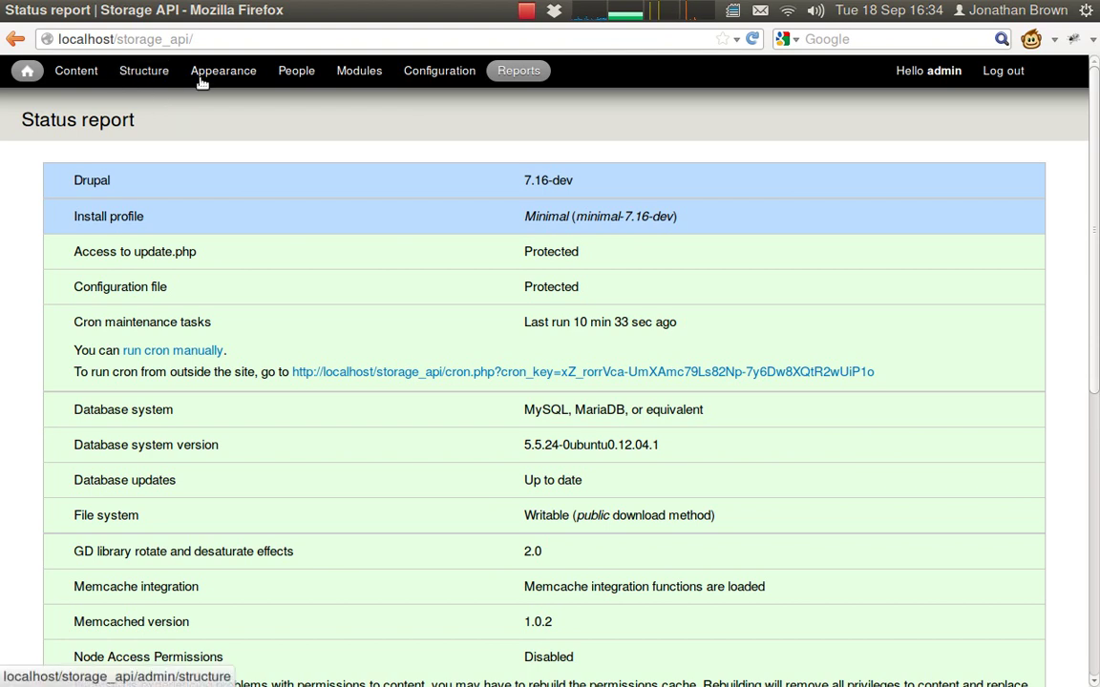
Enable the Storage and Core Bridge modules from the Storage API package and save the configuration
{"action": "left_click", "coordinate": [351, 71]}
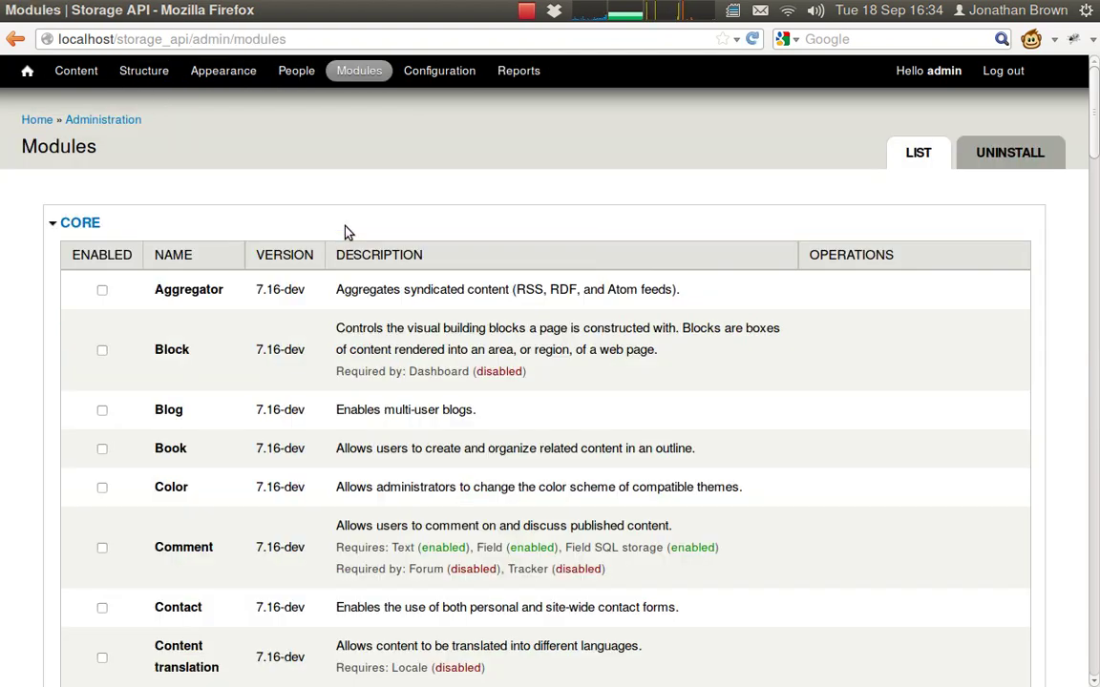
{"action": "scroll", "coordinate": [347, 232], "scroll_direction": "down", "scroll_amount": 20}
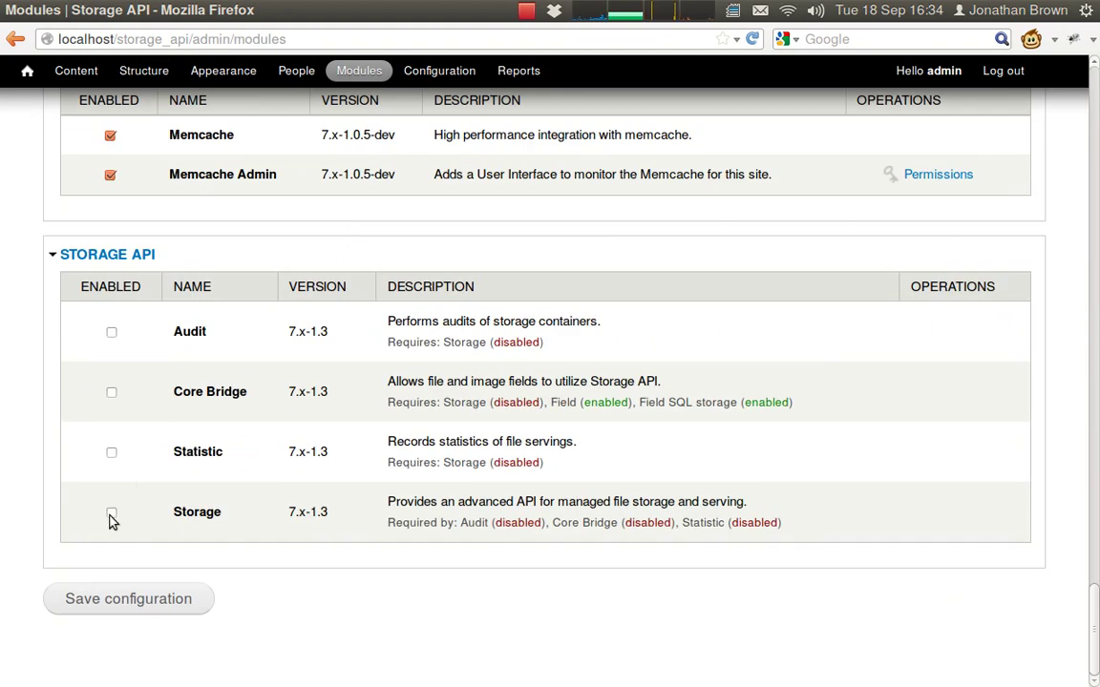
{"action": "left_click", "coordinate": [112, 516]}
{"action": "left_click", "coordinate": [112, 393]}
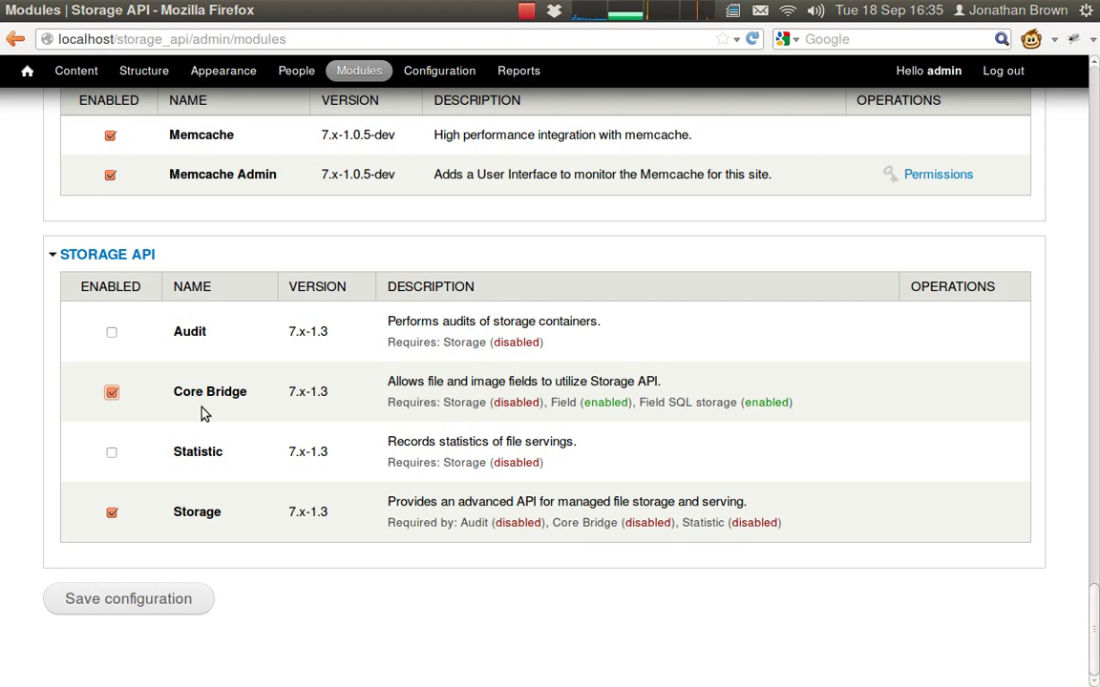
{"action": "left_click", "coordinate": [133, 609]}
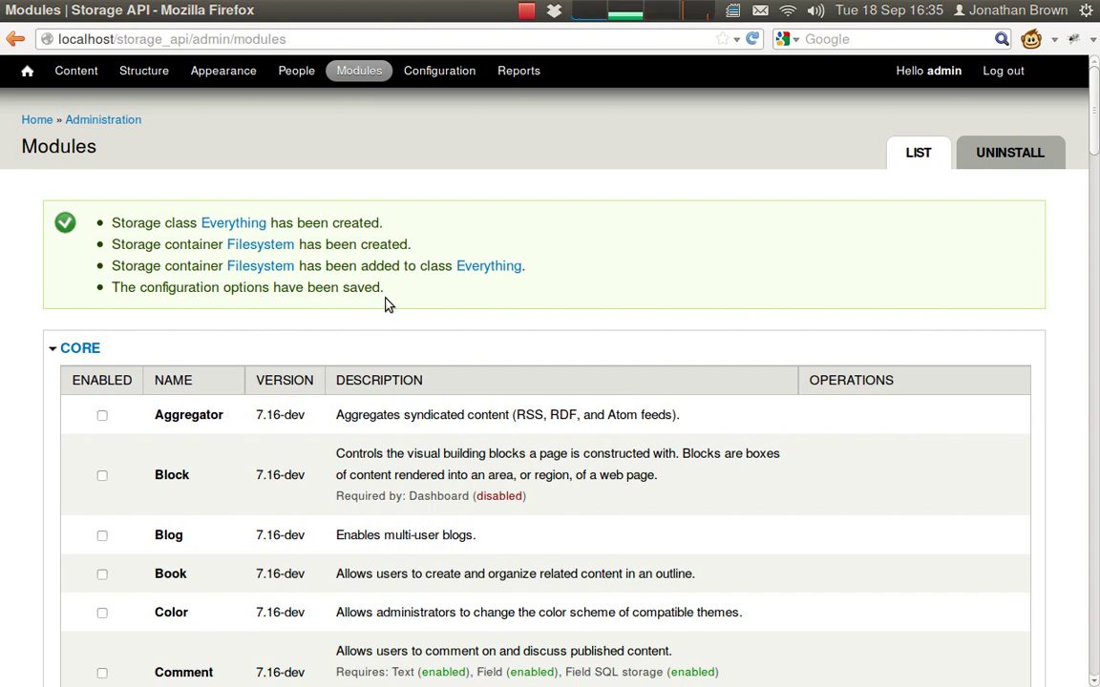
Review the Everything storage class and its Filesystem container under File storage
{"action": "left_click", "coordinate": [152, 73]}
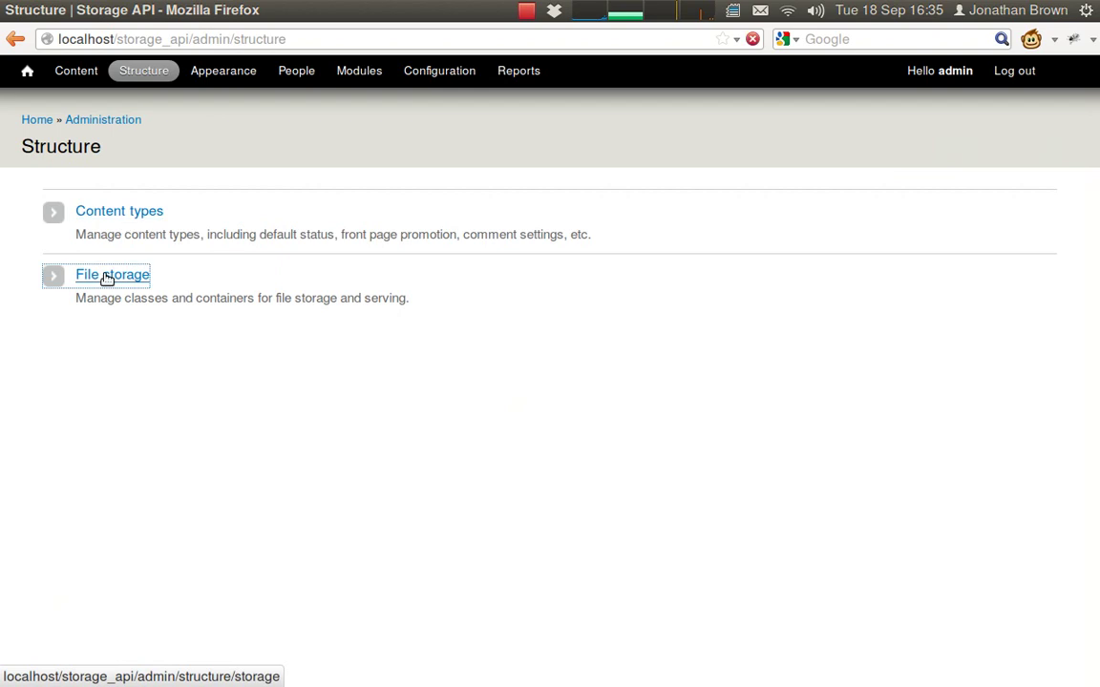
{"action": "left_click", "coordinate": [105, 277]}
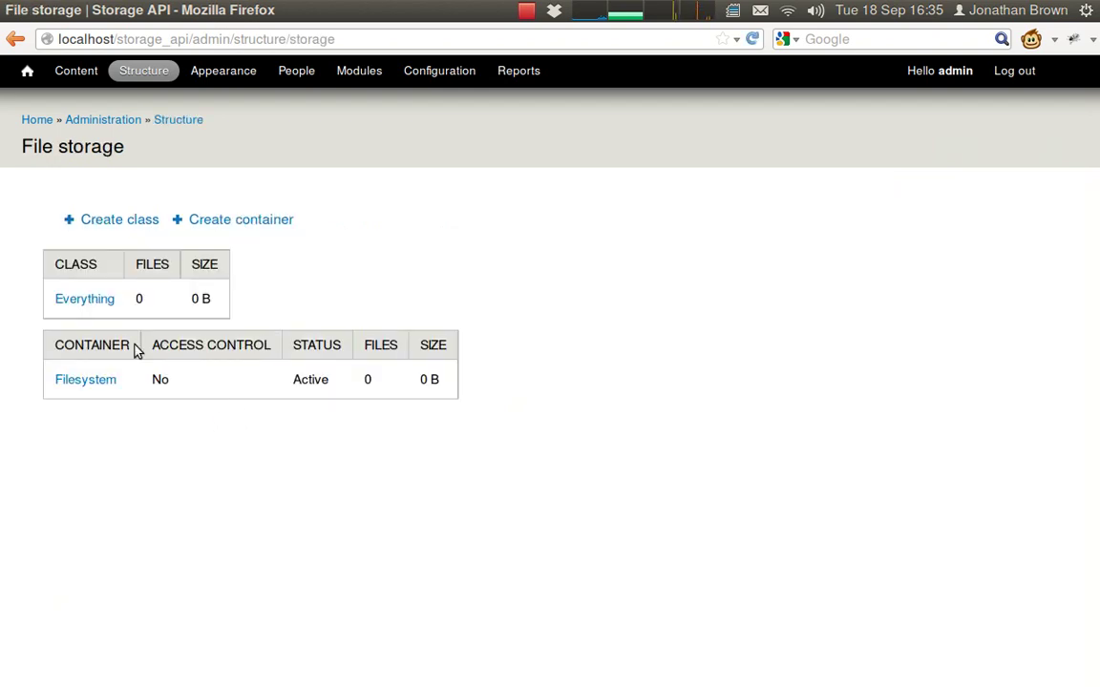
{"action": "left_click", "coordinate": [100, 296]}
{"action": "left_click", "coordinate": [94, 548]}
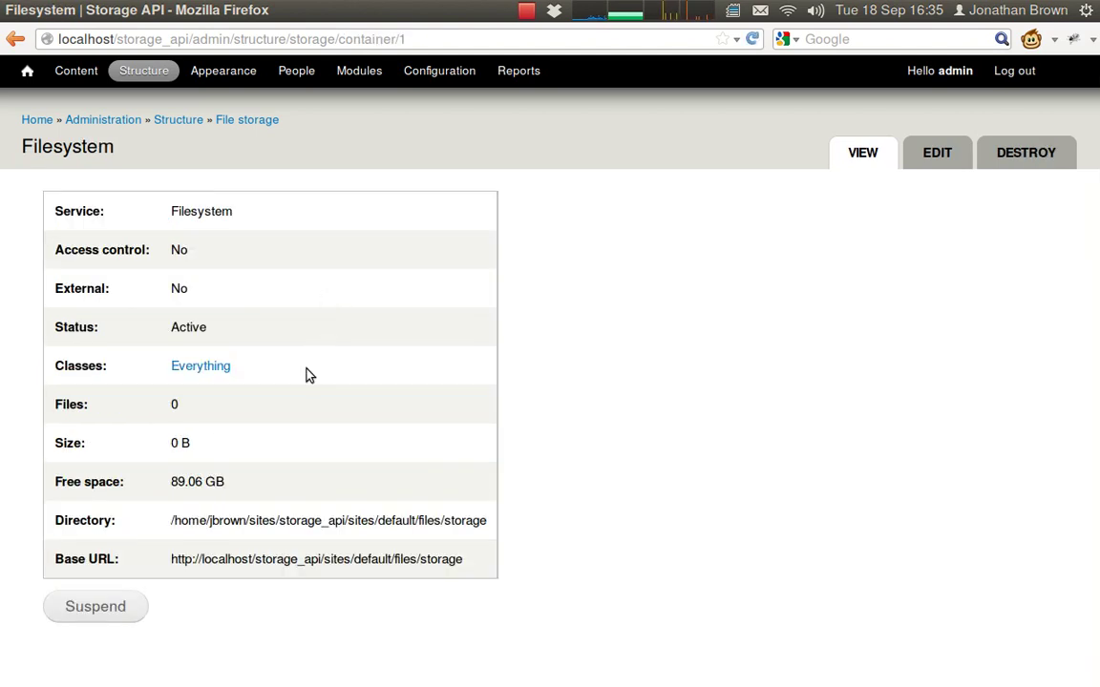
Highlight the Filesystem container's storage directory path and base URL, then return to Structure
{"action": "left_click_drag", "start_coordinate": [170, 523], "coordinate": [494, 523]}
{"action": "left_click", "coordinate": [490, 526]}
{"action": "left_click_drag", "start_coordinate": [169, 563], "coordinate": [464, 572]}
{"action": "left_click", "coordinate": [480, 563]}
{"action": "left_click", "coordinate": [143, 69]}
Create a new content type named 'Image' and save it to add fields
{"action": "left_click", "coordinate": [125, 212]}
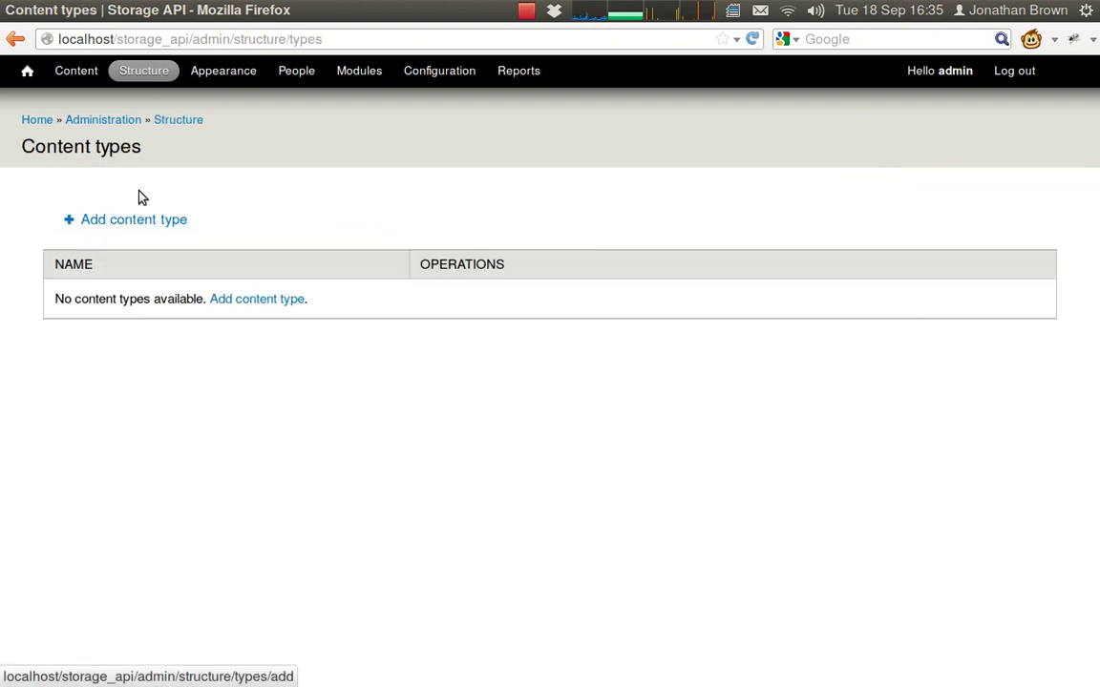
{"action": "left_click", "coordinate": [168, 221]}
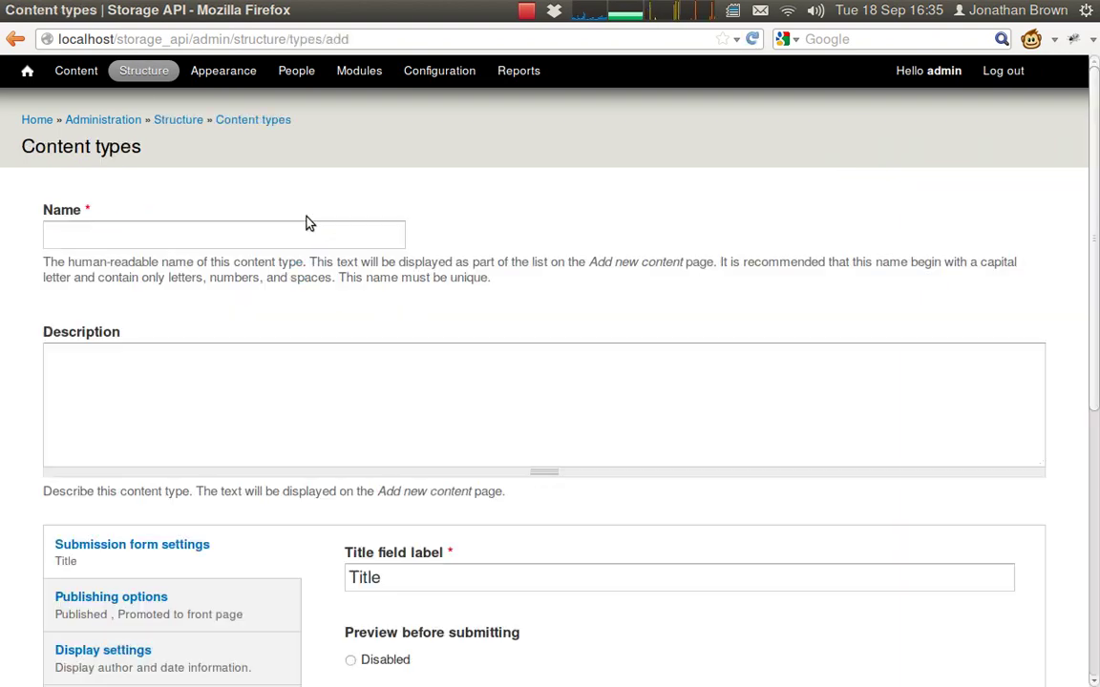
{"action": "left_click", "coordinate": [258, 226]}
{"action": "type", "text": "Image"}
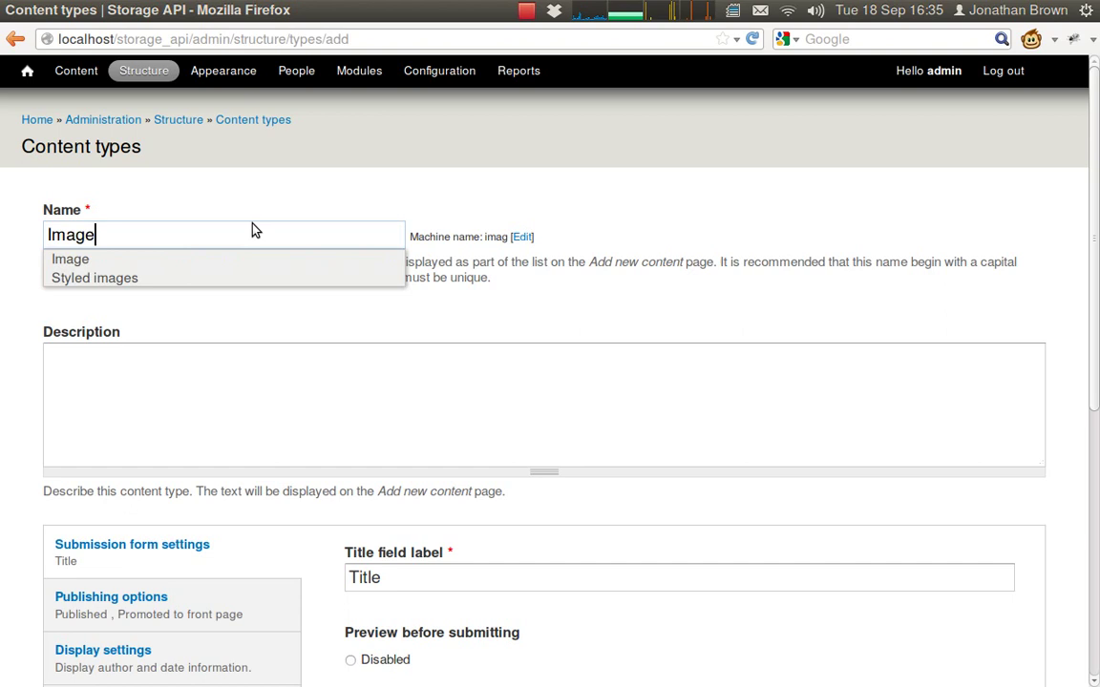
{"action": "left_click", "coordinate": [275, 209]}
{"action": "scroll", "coordinate": [306, 356], "scroll_direction": "down", "scroll_amount": 5}
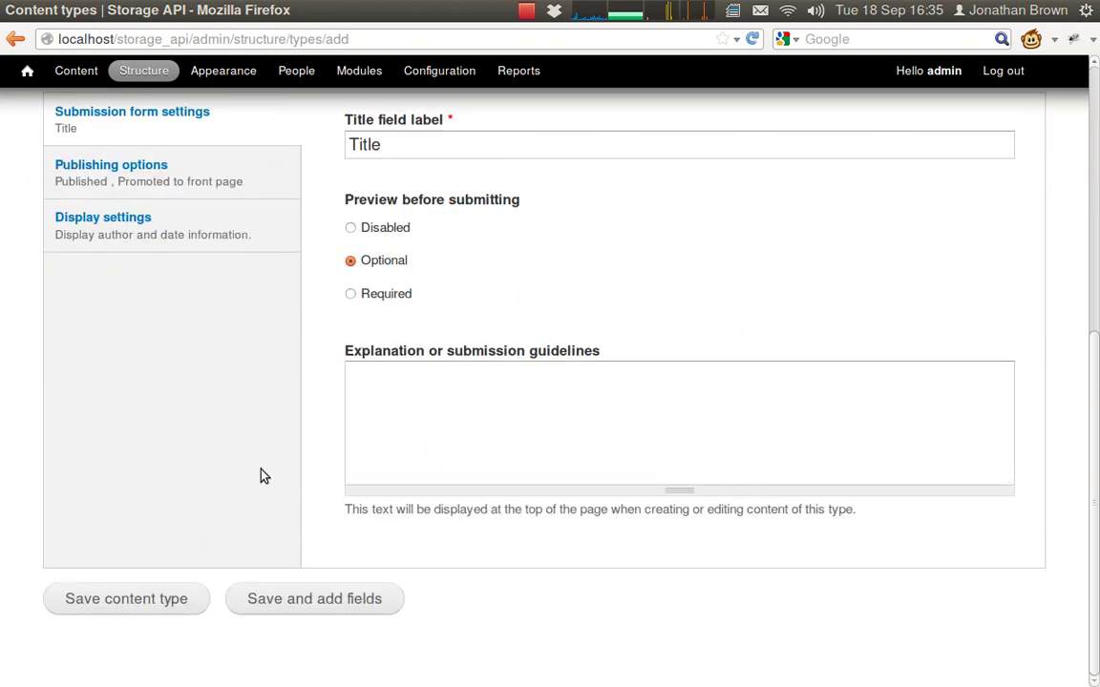
{"action": "left_click", "coordinate": [275, 601]}
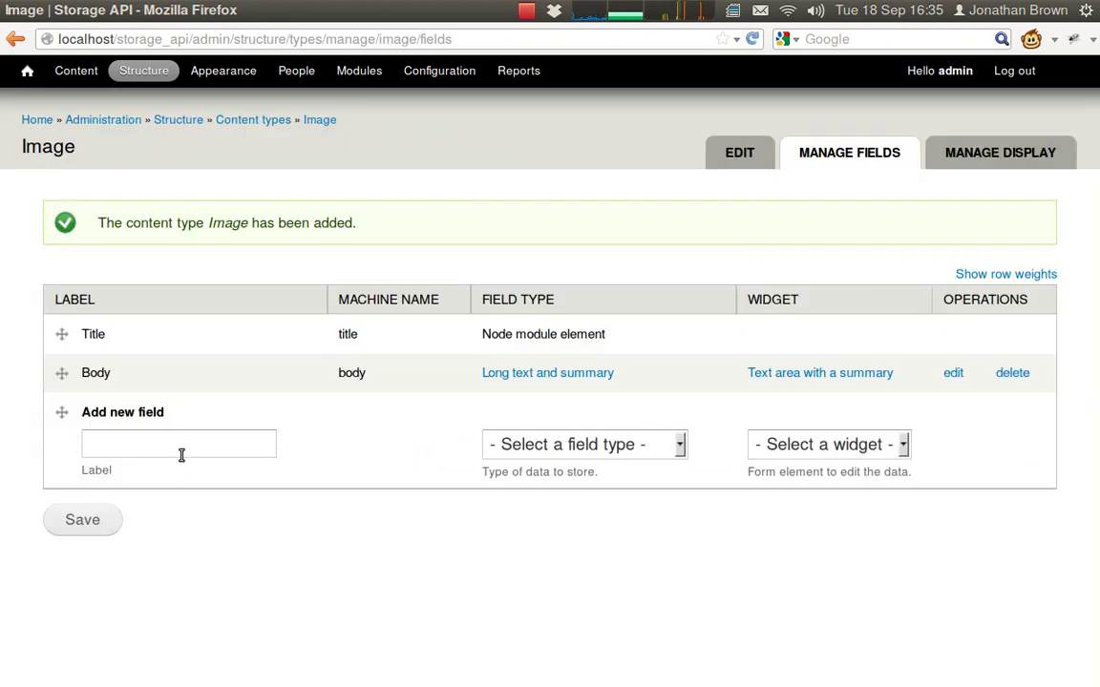
Add a field labelled 'Image' of type Image to the content type
{"action": "left_click", "coordinate": [181, 455]}
{"action": "type", "text": "image"}
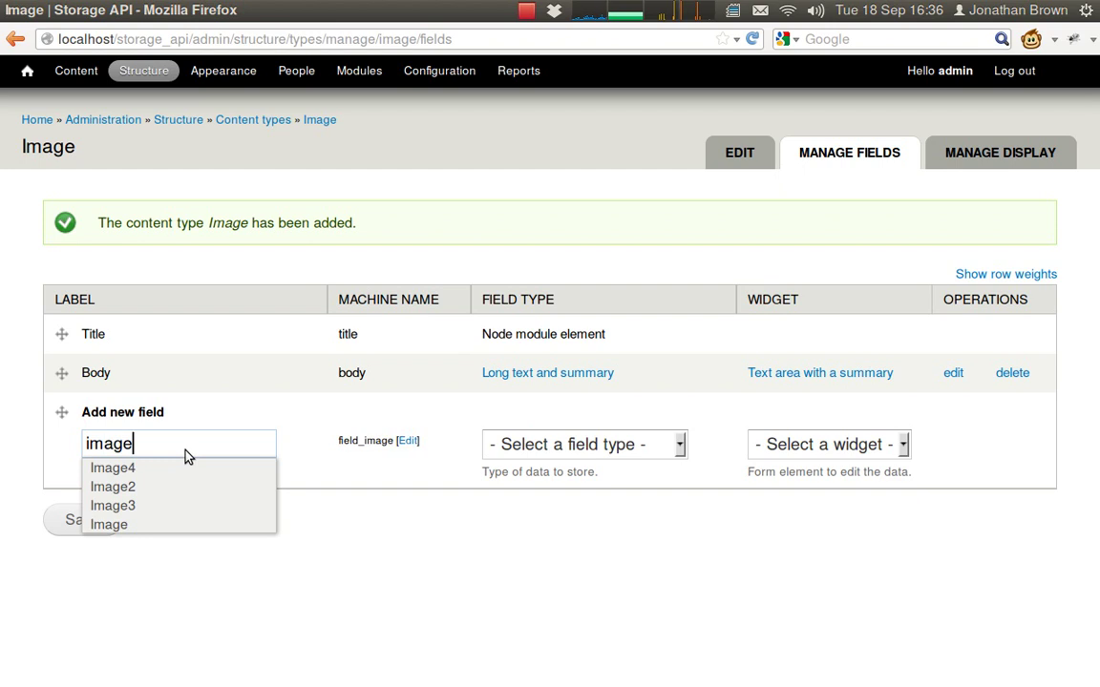
{"action": "key", "text": "Home"}
{"action": "key", "text": "Delete"}
{"action": "type", "text": "I"}
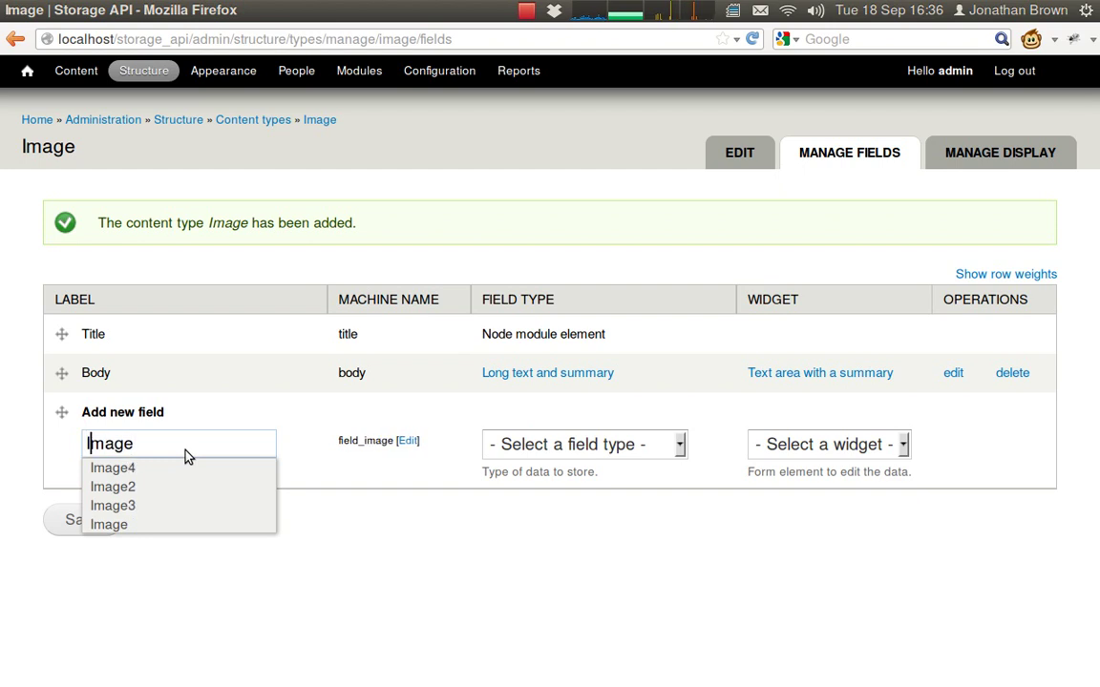
{"action": "left_click", "coordinate": [569, 445]}
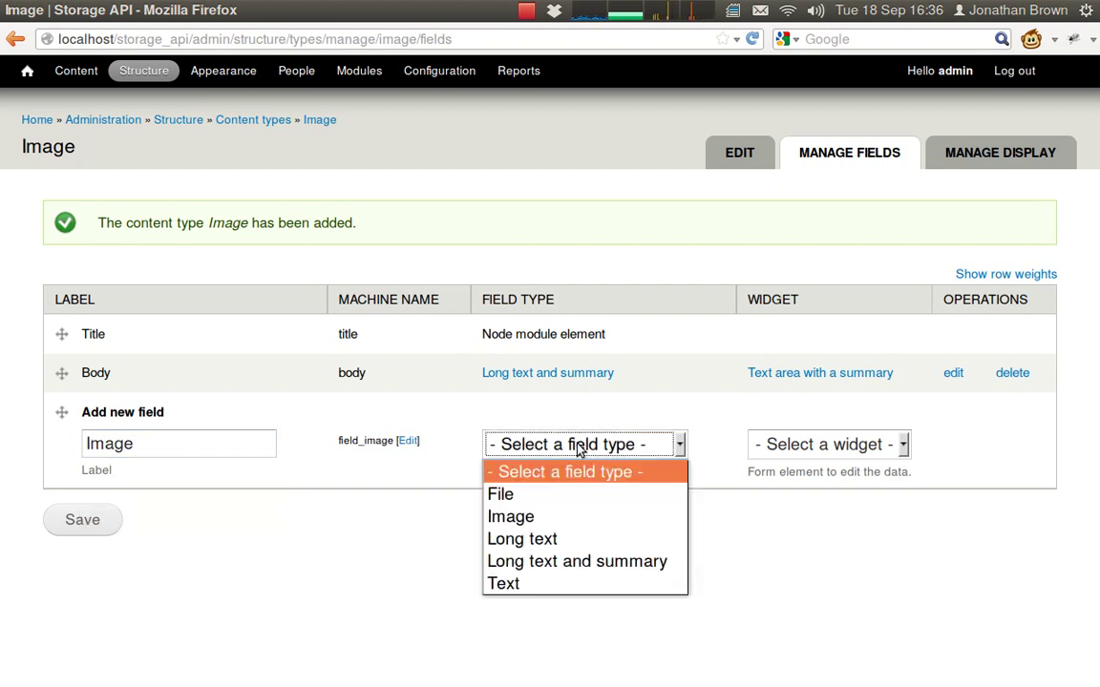
{"action": "left_click", "coordinate": [572, 516]}
{"action": "left_click", "coordinate": [77, 521]}
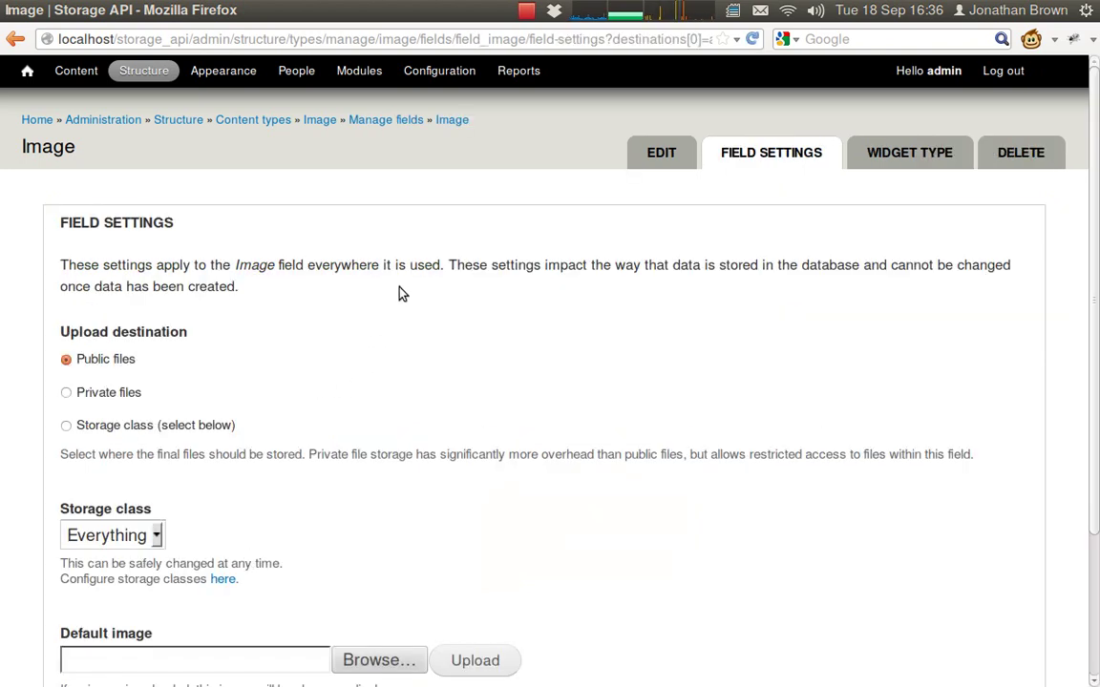
Set the Image field's upload destination to Storage class 'Everything' and save field and settings
{"action": "scroll", "coordinate": [405, 290], "scroll_direction": "down", "scroll_amount": 1}
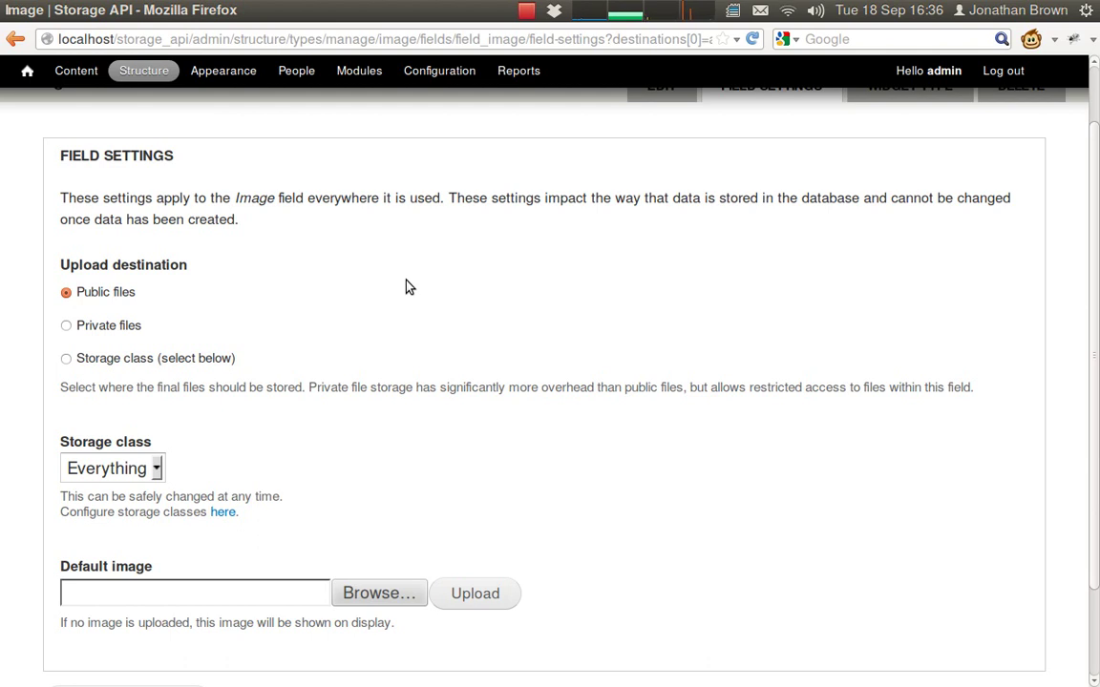
{"action": "left_click", "coordinate": [65, 360]}
{"action": "scroll", "coordinate": [351, 256], "scroll_direction": "down", "scroll_amount": 2}
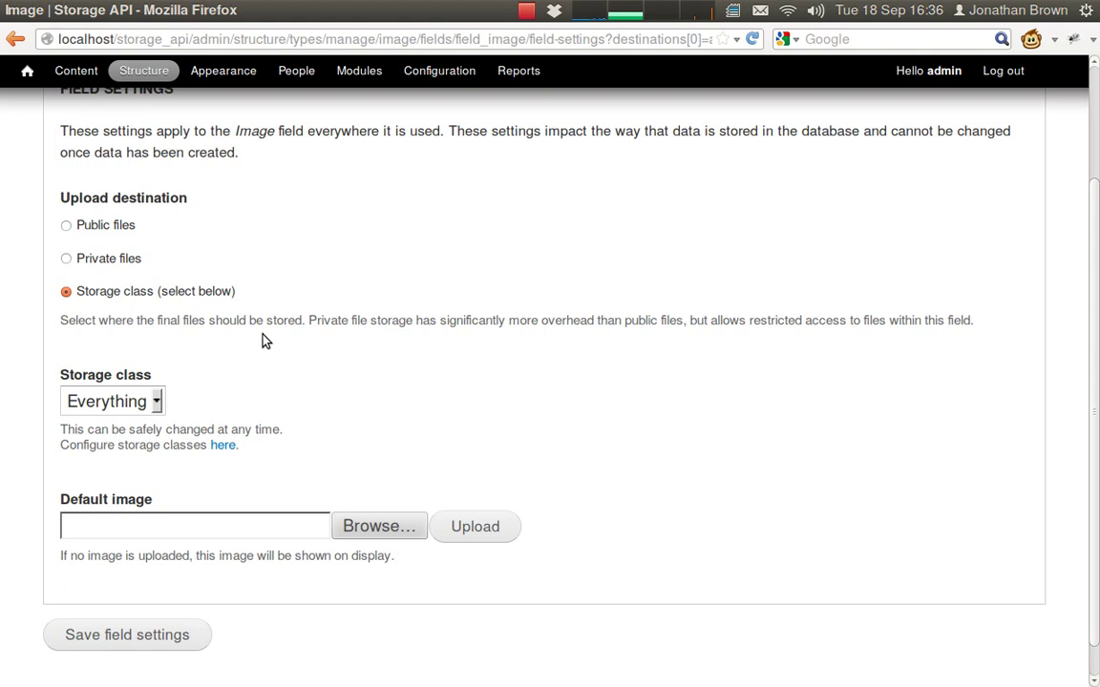
{"action": "left_click", "coordinate": [117, 399]}
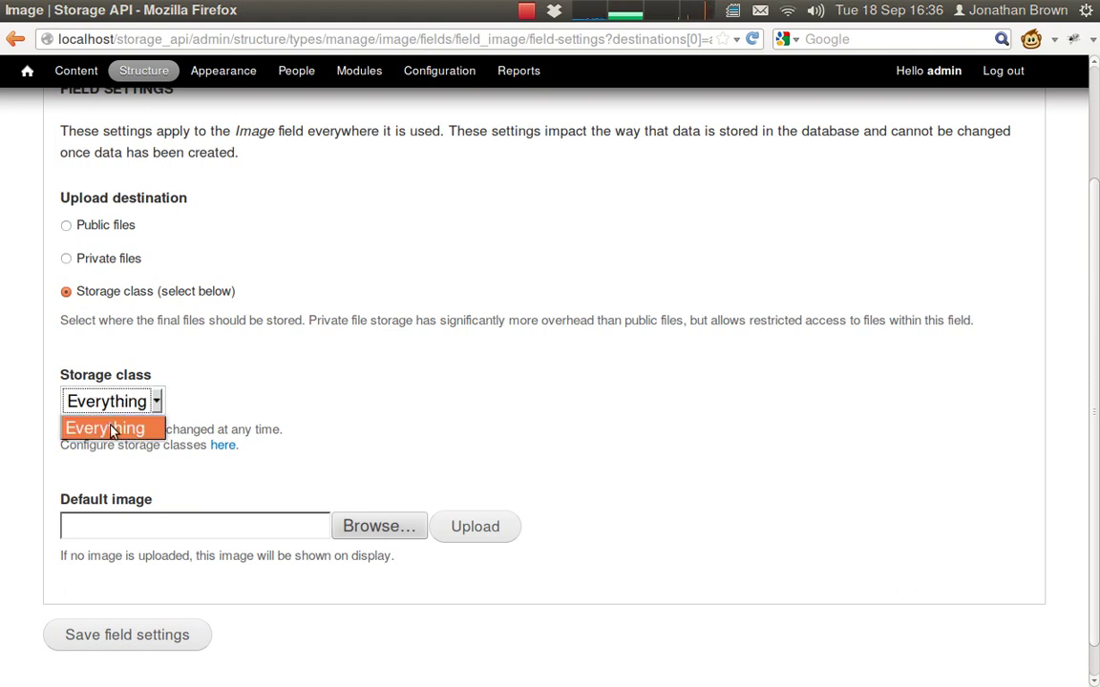
{"action": "left_click", "coordinate": [112, 427]}
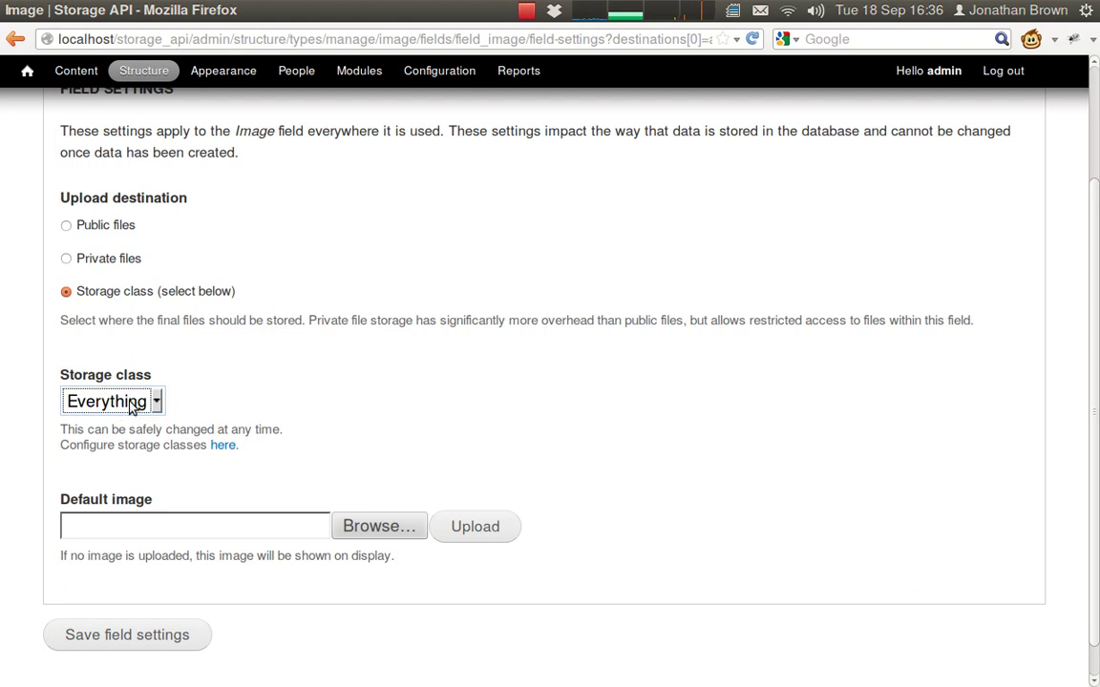
{"action": "left_click", "coordinate": [119, 362]}
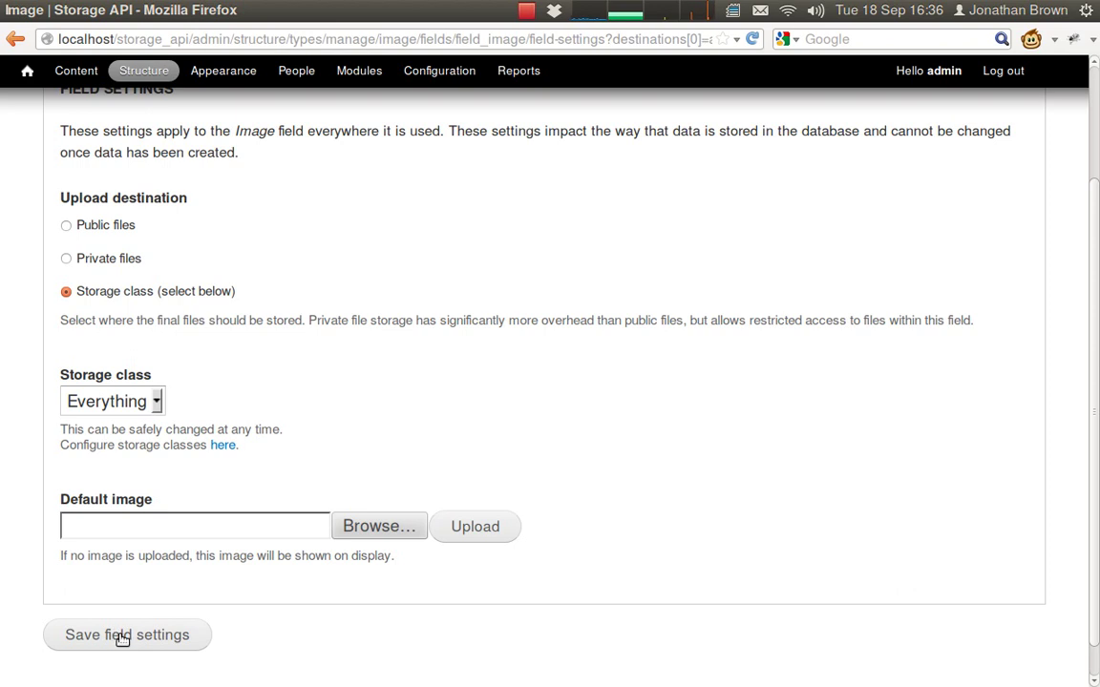
{"action": "left_click", "coordinate": [122, 636]}
{"action": "scroll", "coordinate": [530, 449], "scroll_direction": "down", "scroll_amount": 15}
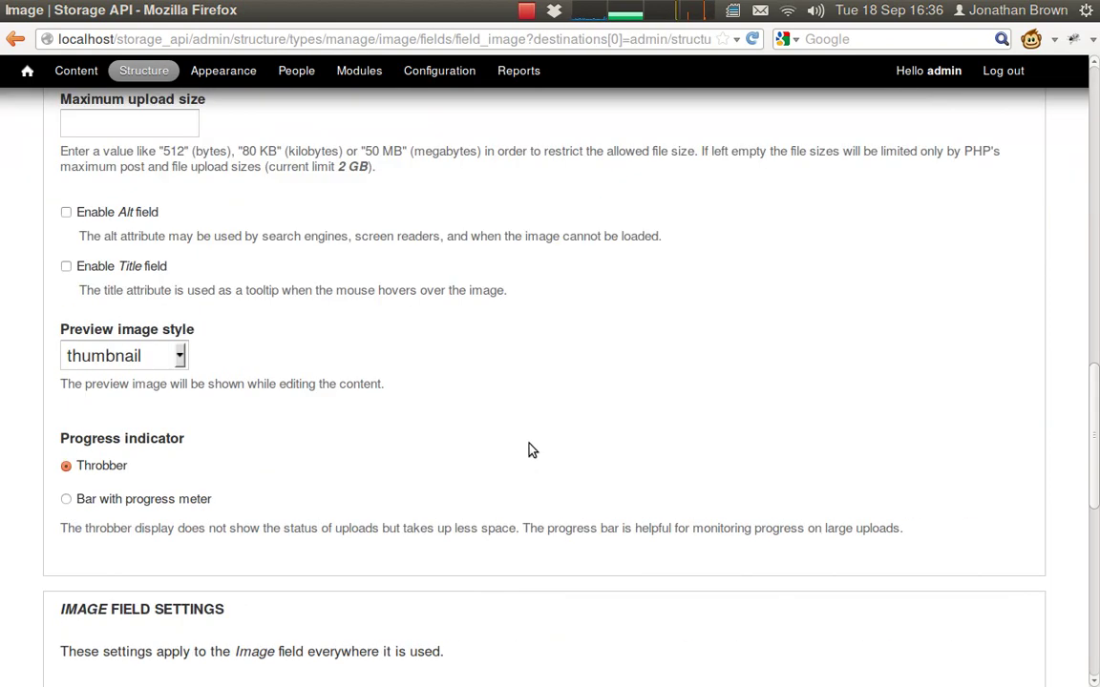
{"action": "scroll", "coordinate": [532, 450], "scroll_direction": "down", "scroll_amount": 8}
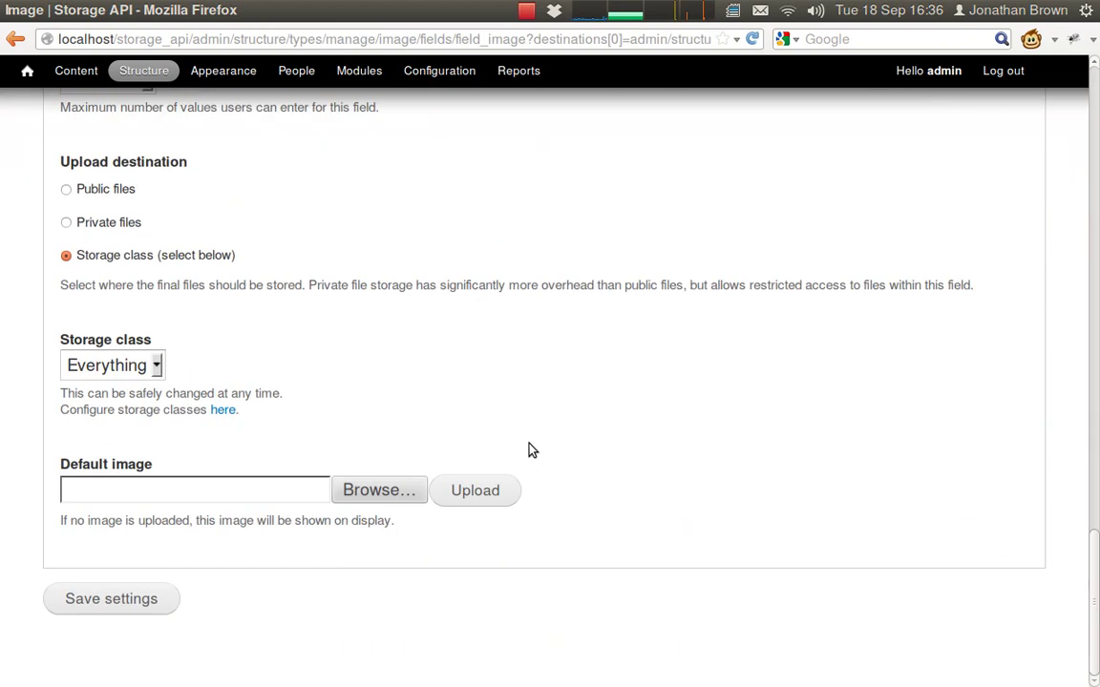
{"action": "left_click", "coordinate": [127, 598]}
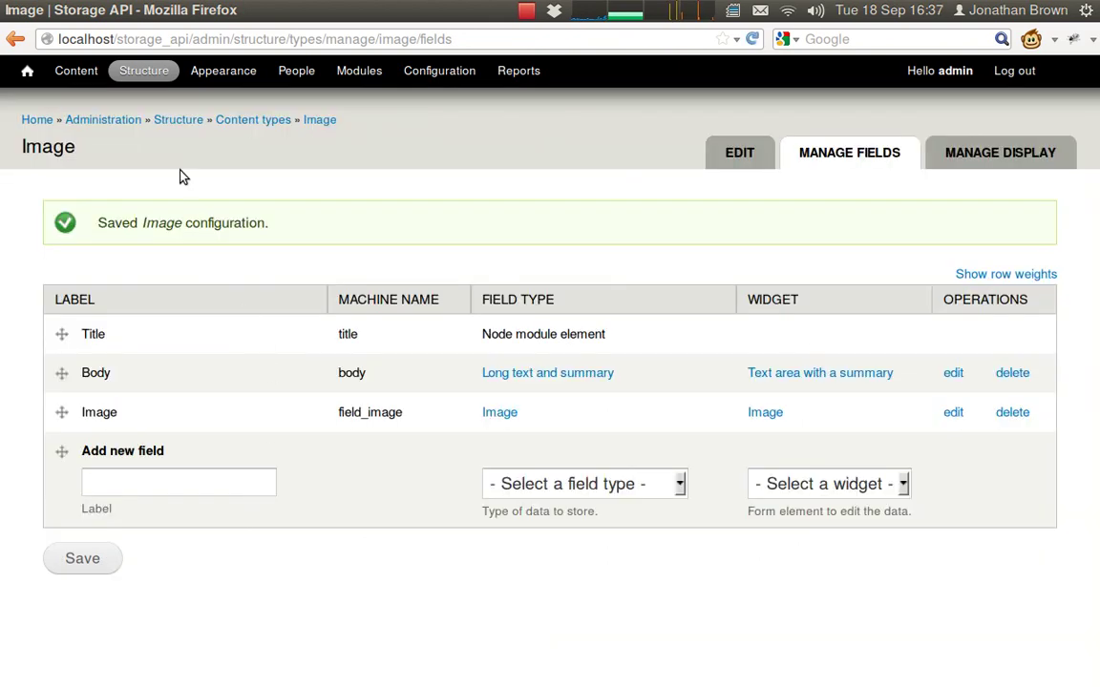
Start a new Image node and give it the title 'Test'
{"action": "left_click", "coordinate": [76, 70]}
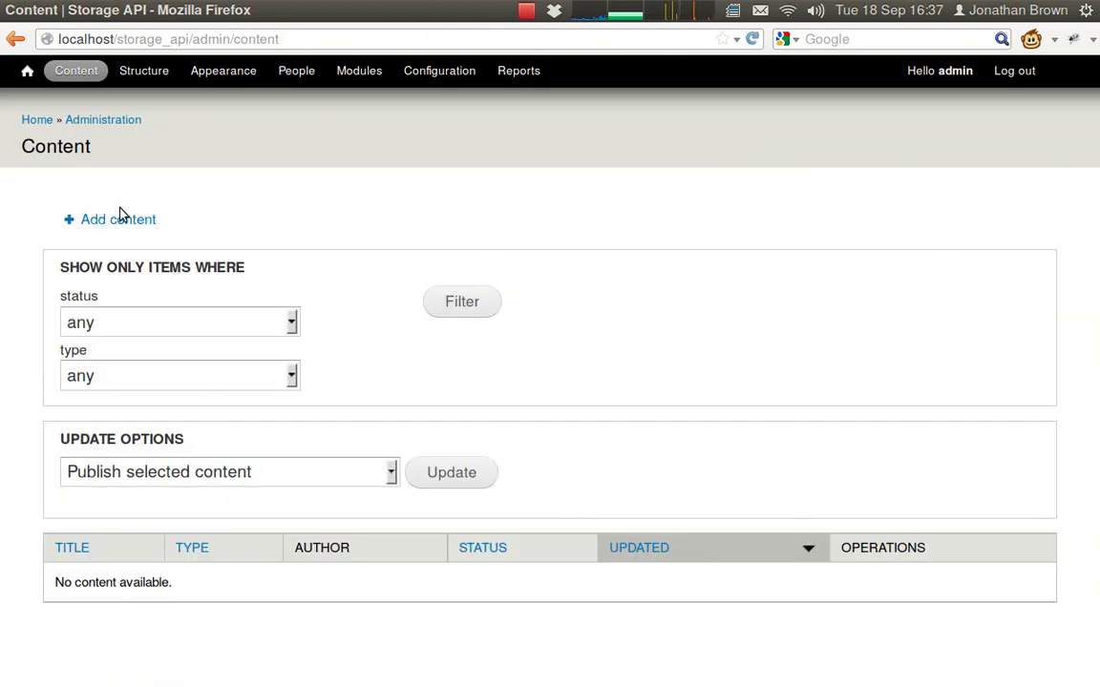
{"action": "left_click", "coordinate": [82, 221]}
{"action": "left_click", "coordinate": [109, 224]}
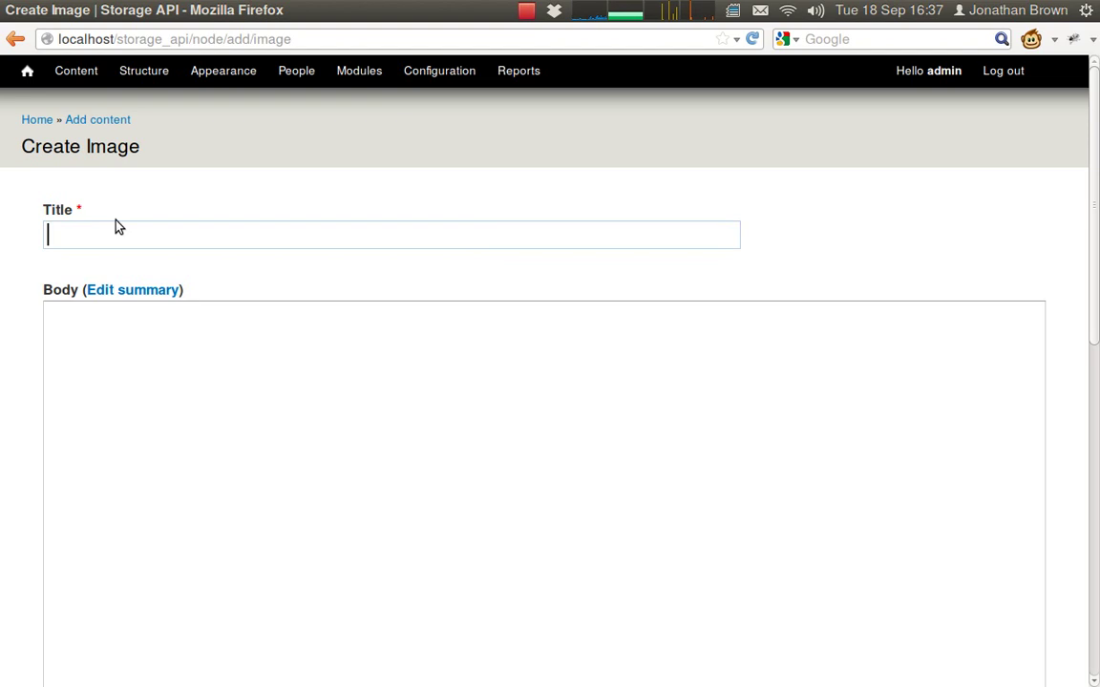
{"action": "type", "text": "test"}
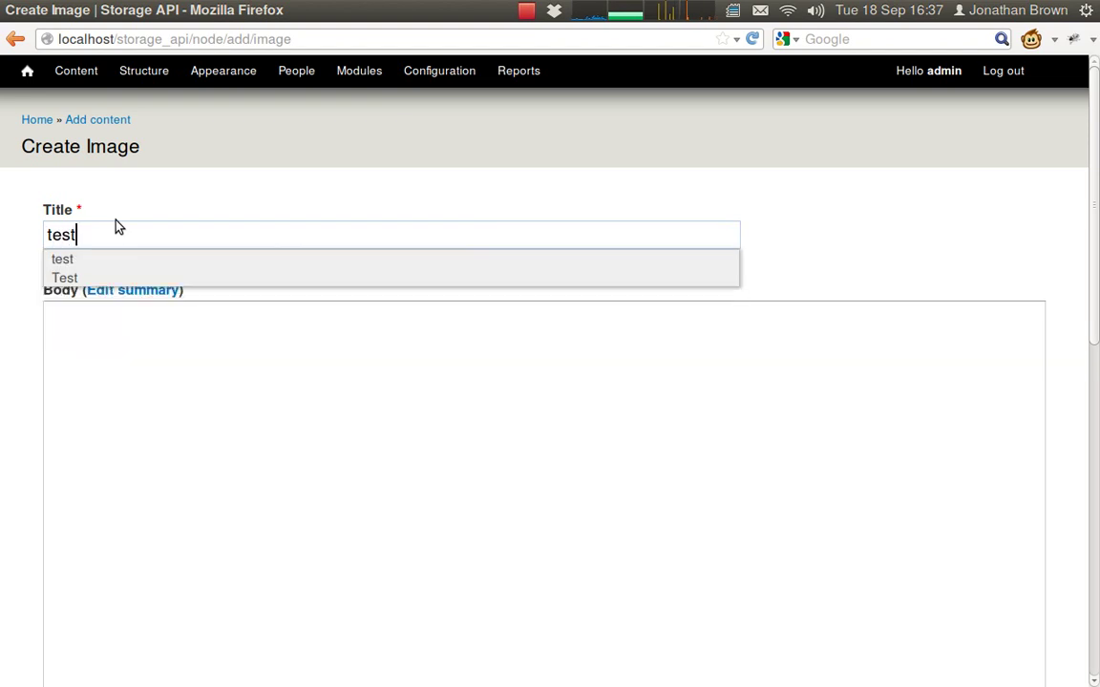
{"action": "key", "text": "Home"}
{"action": "key", "text": "shift+Right"}
{"action": "type", "text": "T"}
{"action": "key", "text": "Escape"}
Upload the lynx photo 'Watching from a distance. - Imgur.jpg' to the Image field
{"action": "scroll", "coordinate": [506, 323], "scroll_direction": "down", "scroll_amount": 5}
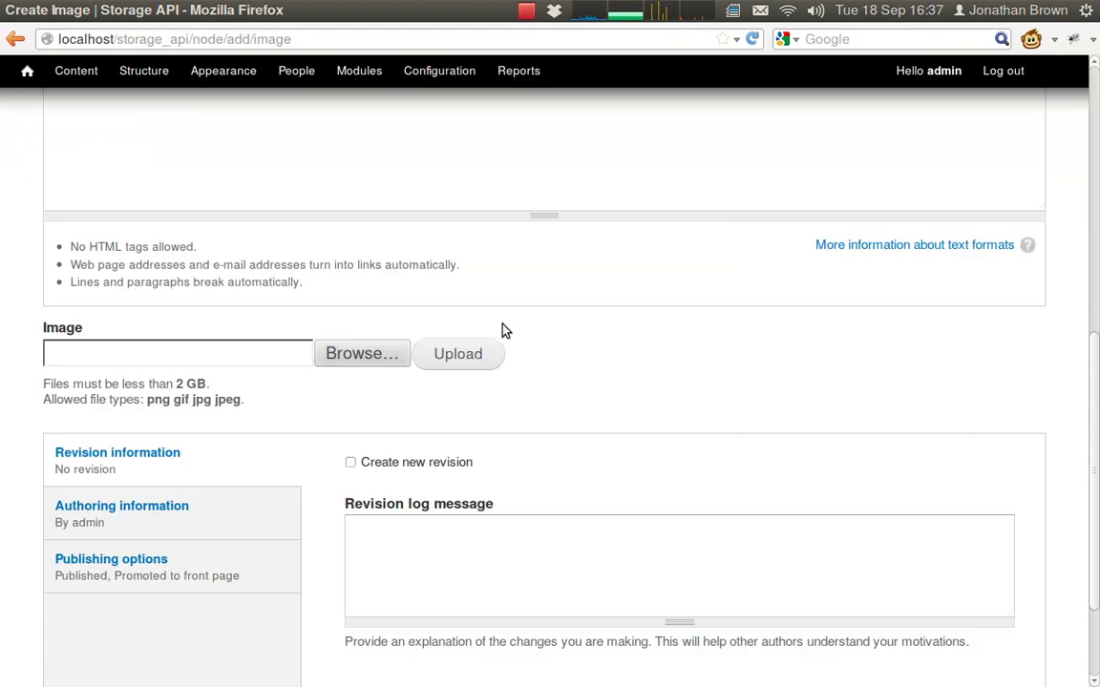
{"action": "left_click", "coordinate": [361, 354]}
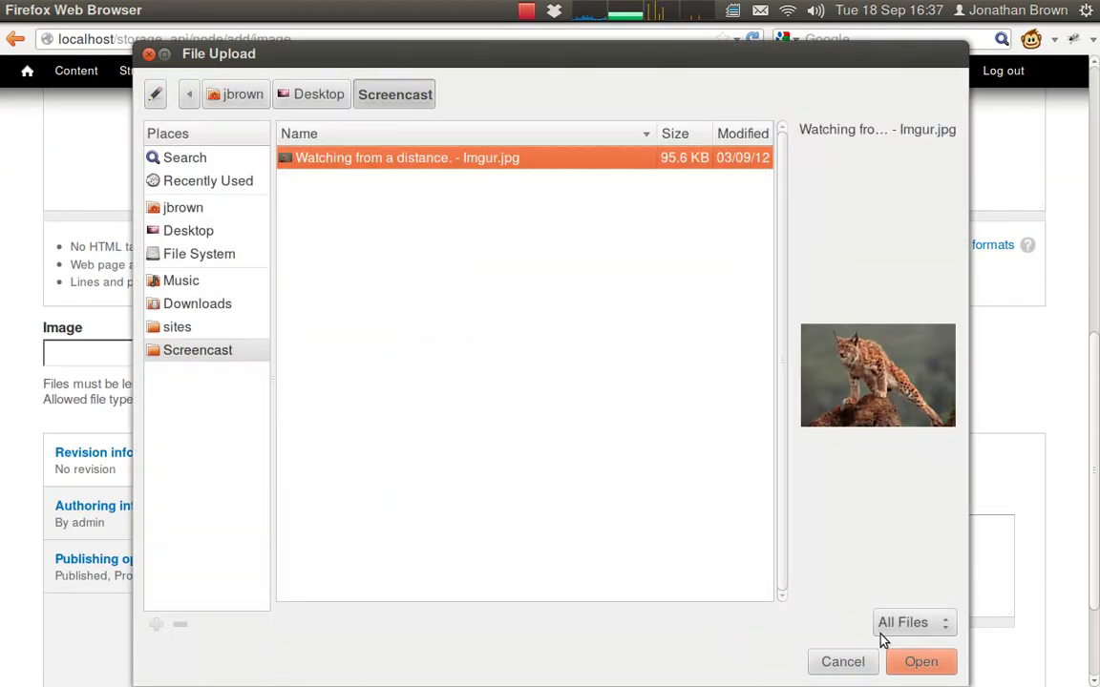
{"action": "left_click", "coordinate": [912, 663]}
{"action": "left_click", "coordinate": [481, 360]}
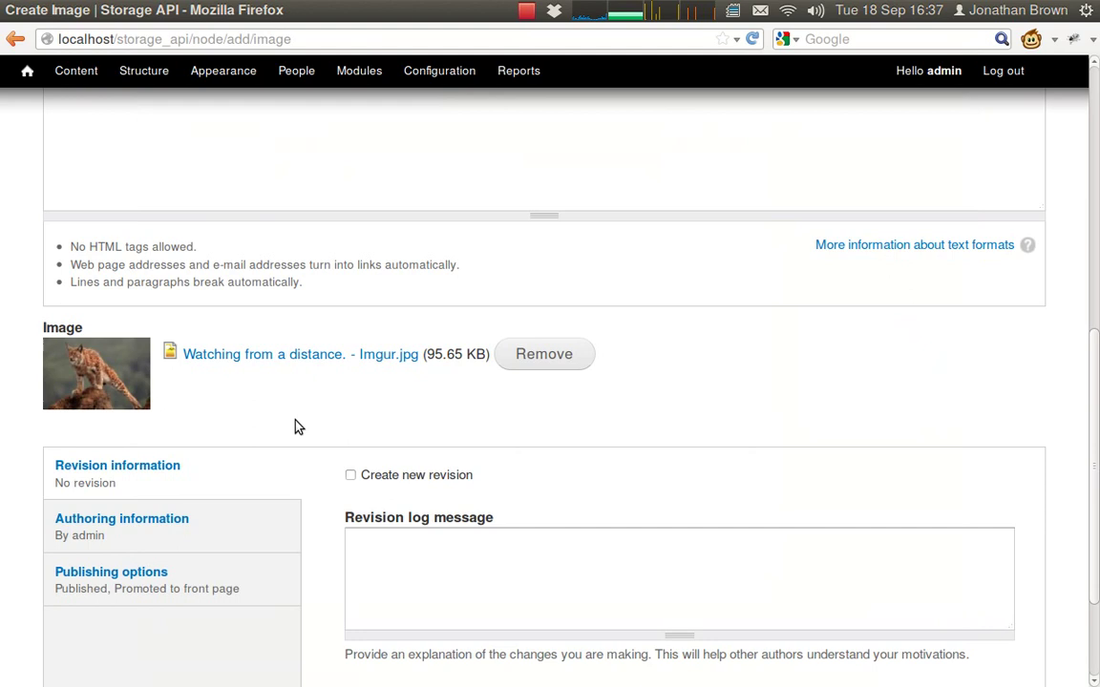
{"action": "scroll", "coordinate": [277, 430], "scroll_direction": "down", "scroll_amount": 3}
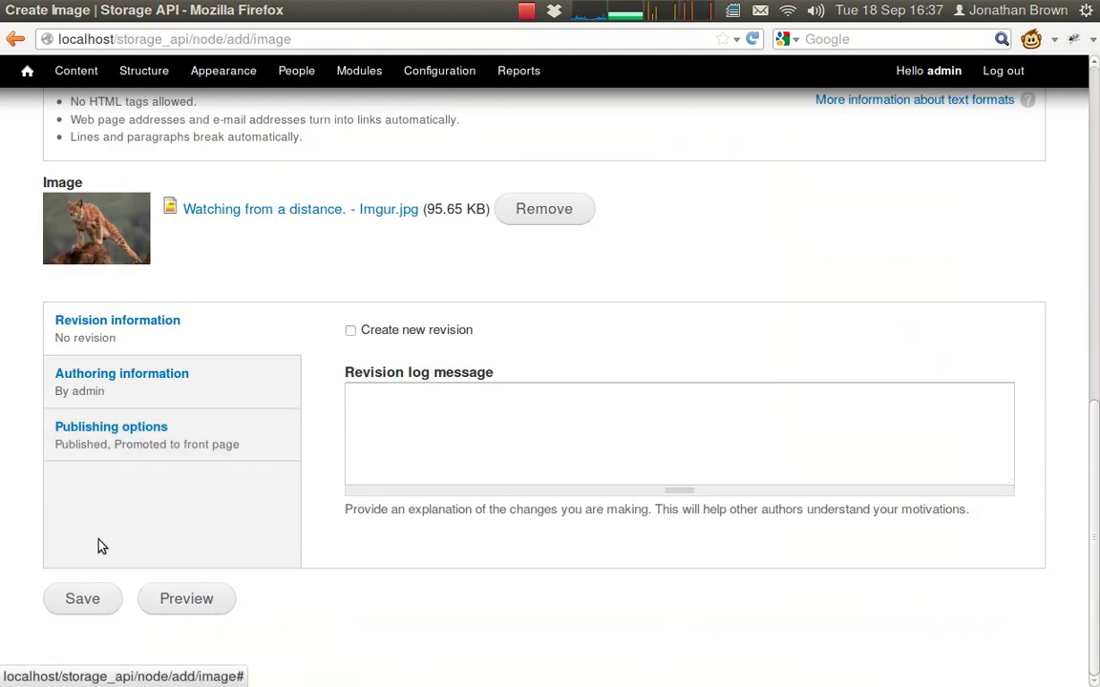
Save the Test node and inspect the lynx image's HTML element with Firebug
{"action": "left_click", "coordinate": [69, 603]}
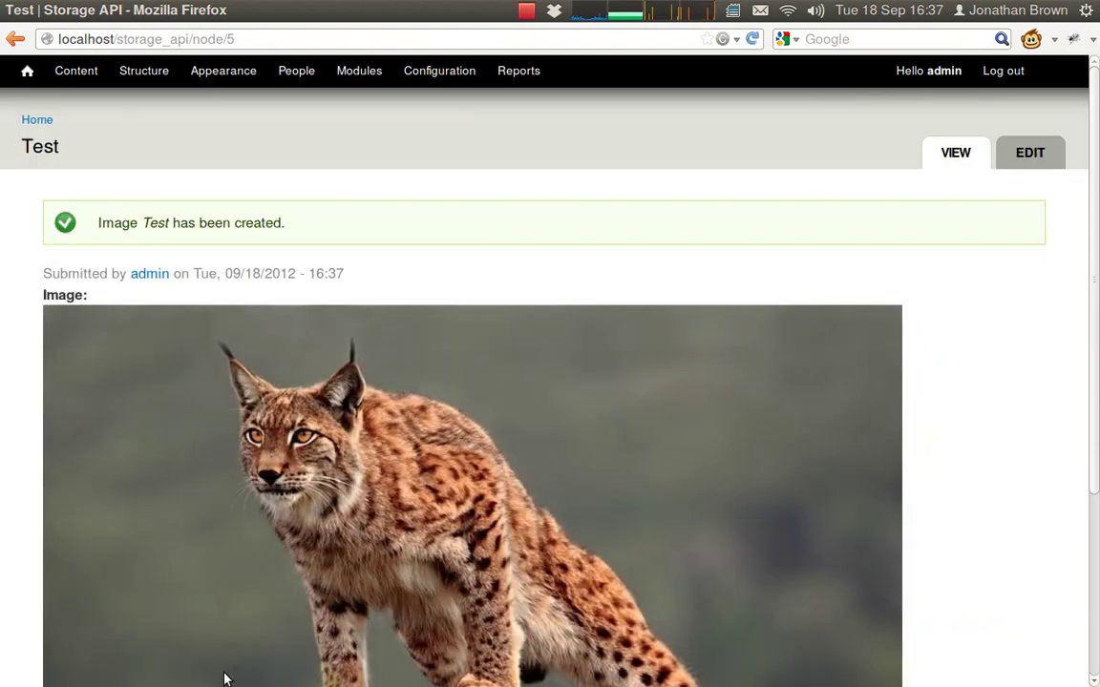
{"action": "scroll", "coordinate": [655, 283], "scroll_direction": "down", "scroll_amount": 4}
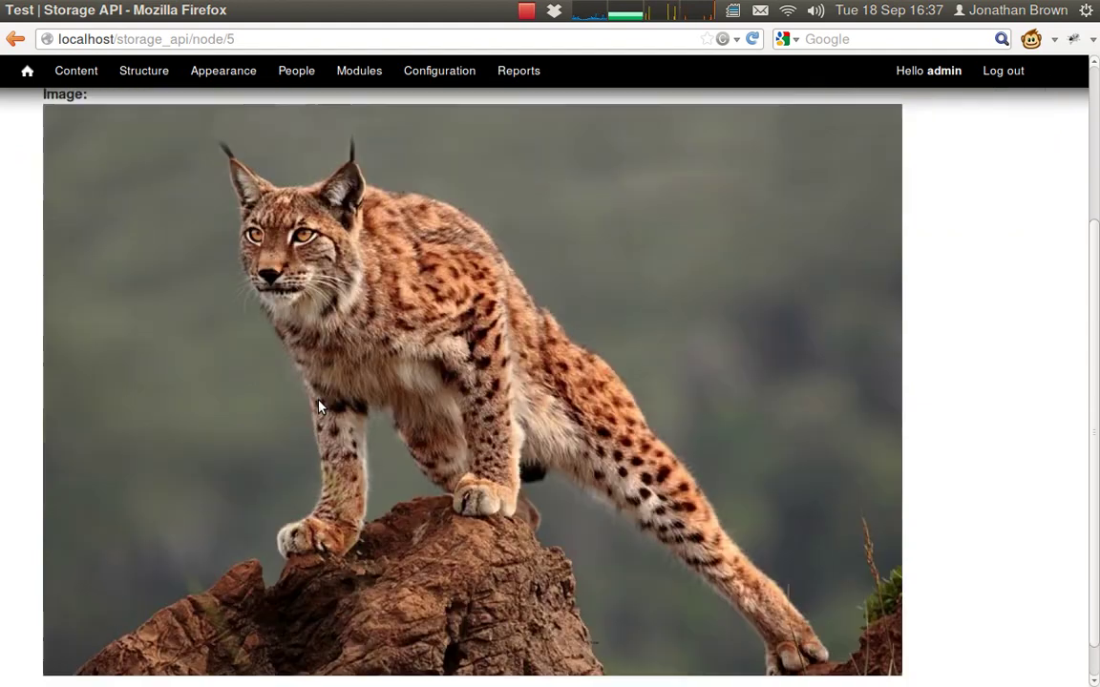
{"action": "right_click", "coordinate": [320, 407]}
{"action": "left_click", "coordinate": [451, 369]}
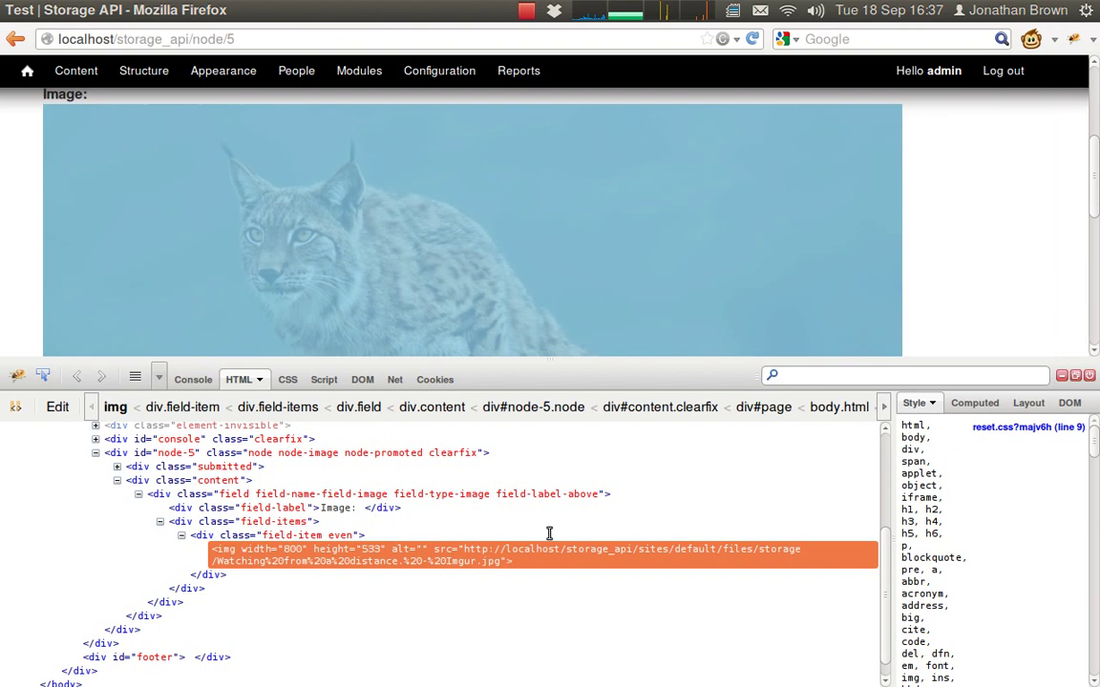
{"action": "mouse_move", "coordinate": [791, 550]}
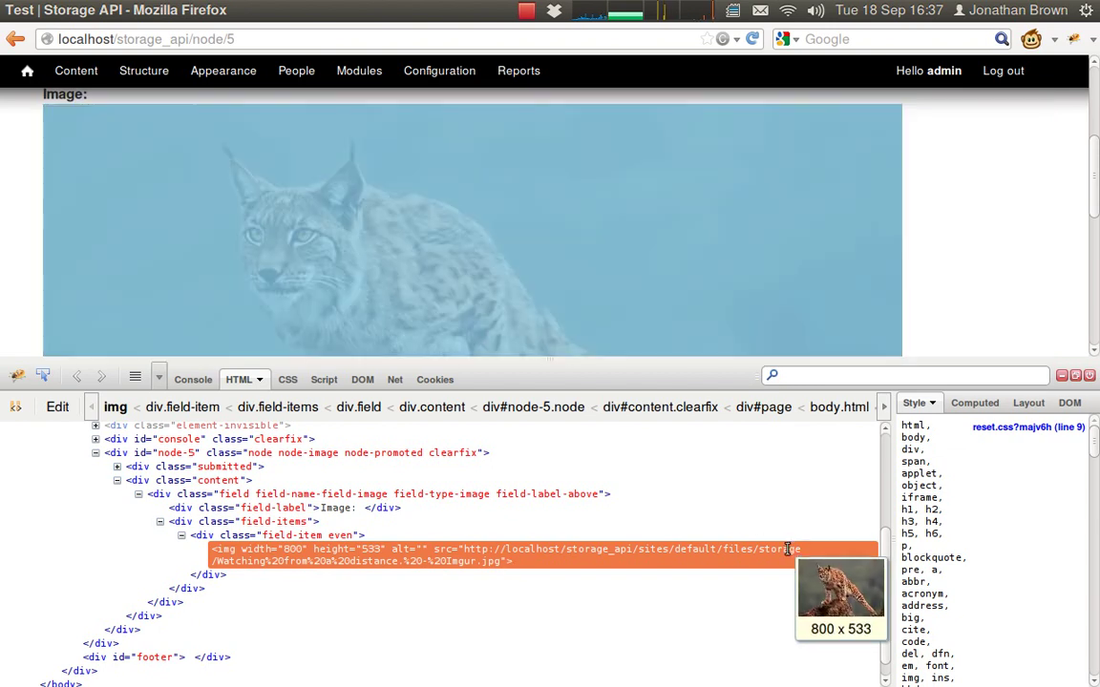
{"action": "left_click", "coordinate": [1089, 375]}
{"action": "scroll", "coordinate": [297, 326], "scroll_direction": "up", "scroll_amount": 4}
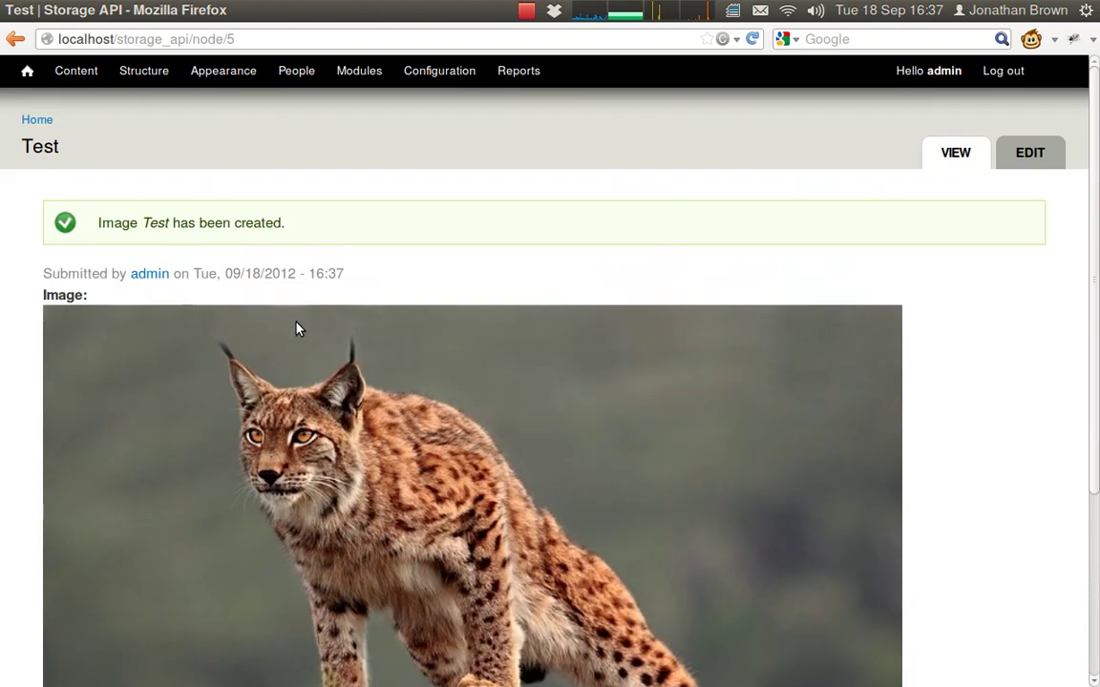
Open the Filesystem container's details under Structure > File storage
{"action": "left_click", "coordinate": [153, 75]}
{"action": "left_click", "coordinate": [107, 287]}
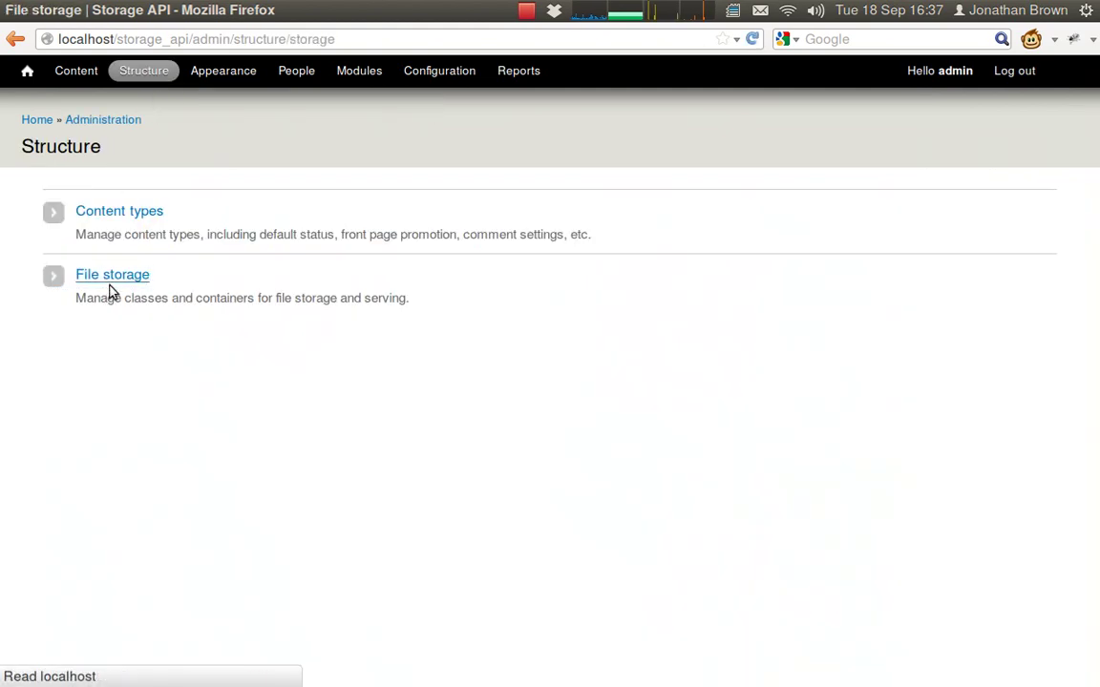
{"action": "left_click", "coordinate": [82, 384]}
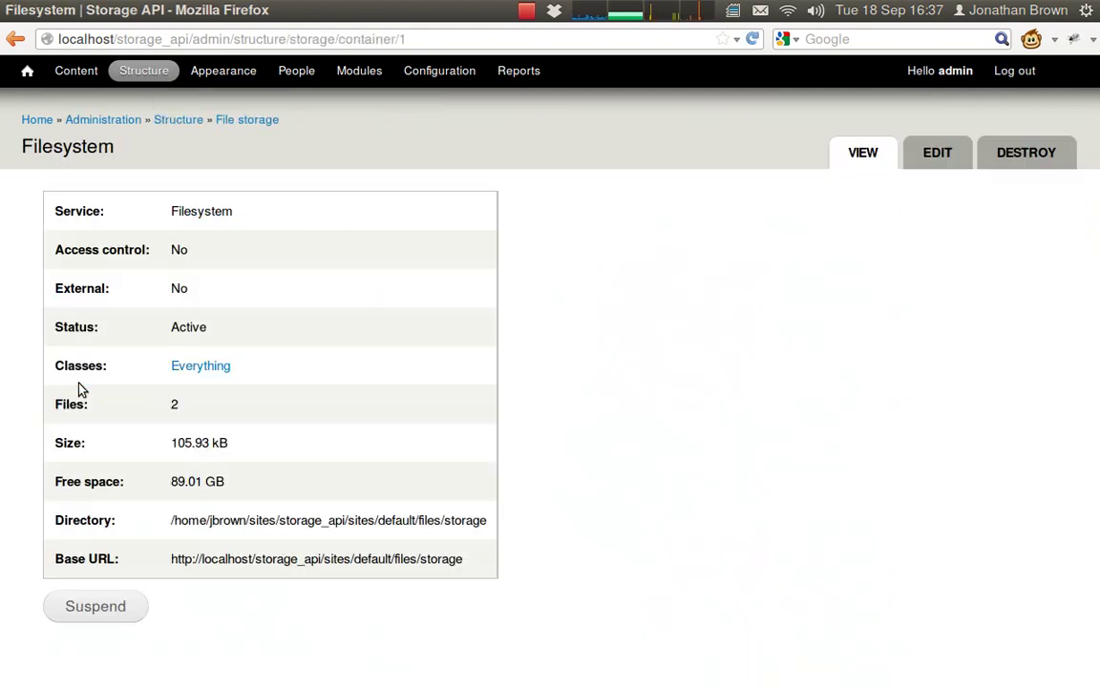